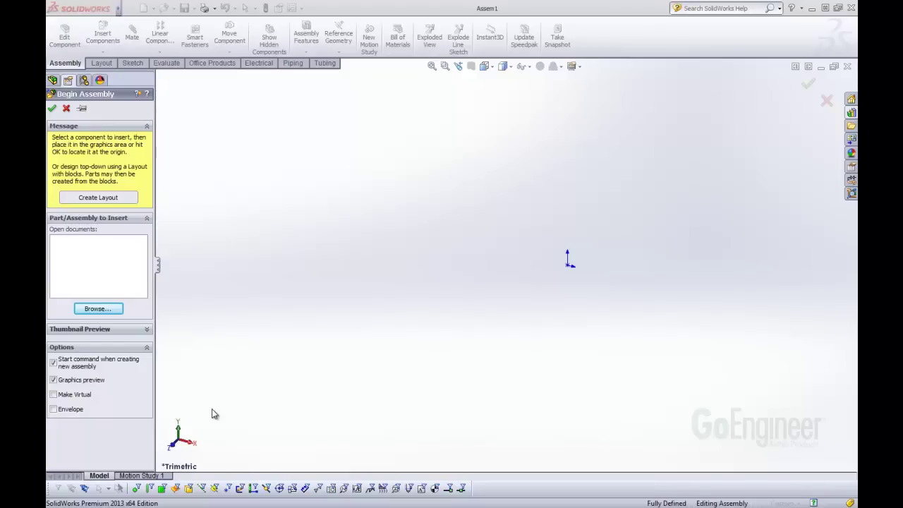
Step: Load knee_2013.sldprt and saddle_2013.sldprt from the mill folder for insertion
{"action": "left_click", "coordinate": [493, 16]}
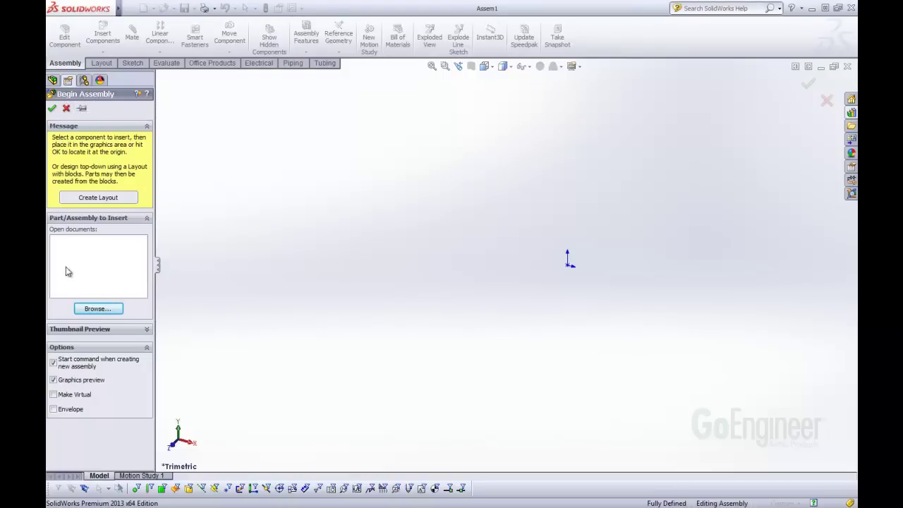
{"action": "left_click", "coordinate": [97, 310]}
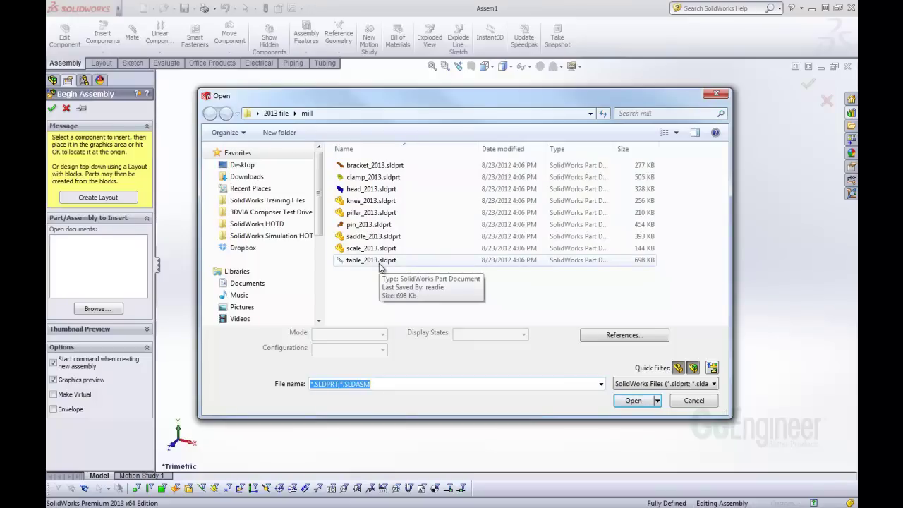
{"action": "left_click", "coordinate": [388, 202]}
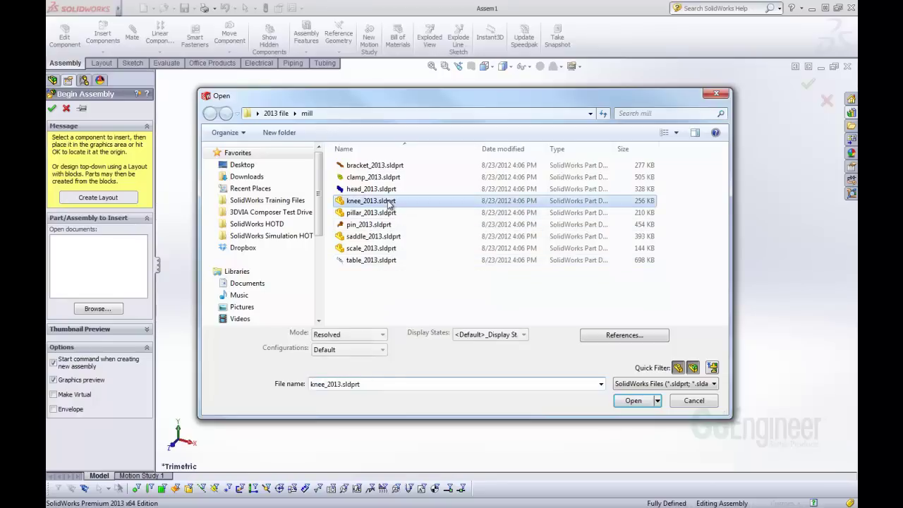
{"action": "left_click", "coordinate": [395, 237], "text": "ctrl"}
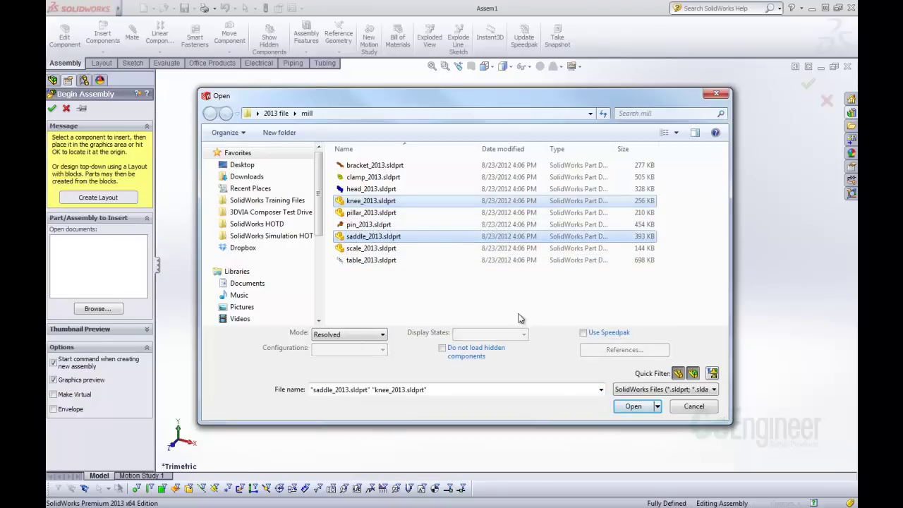
{"action": "left_click", "coordinate": [632, 406]}
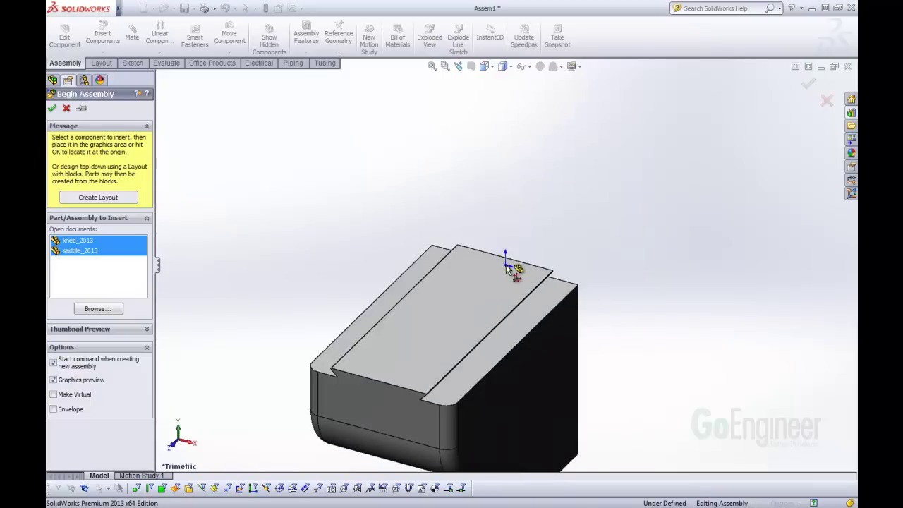
Step: Place knee_2013 at the origin and saddle_2013 above it, then check both in the widened tree
{"action": "left_click", "coordinate": [506, 266]}
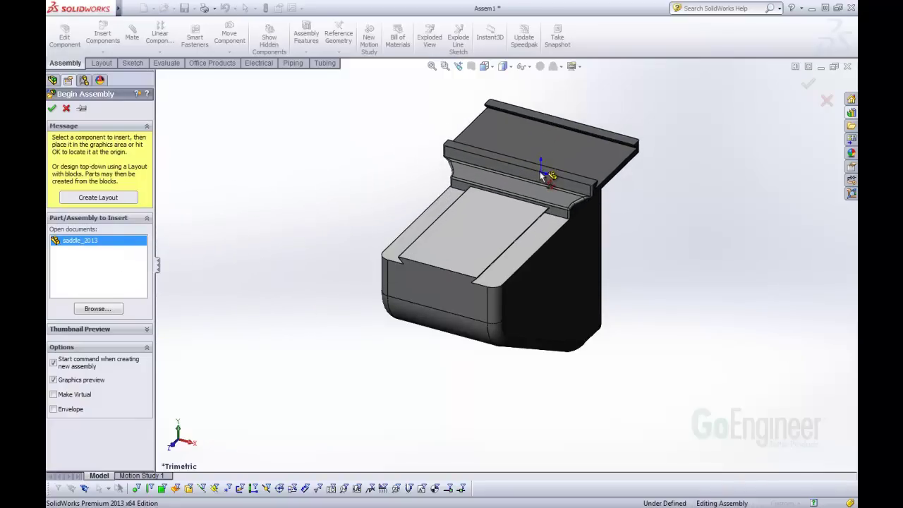
{"action": "left_click", "coordinate": [540, 172]}
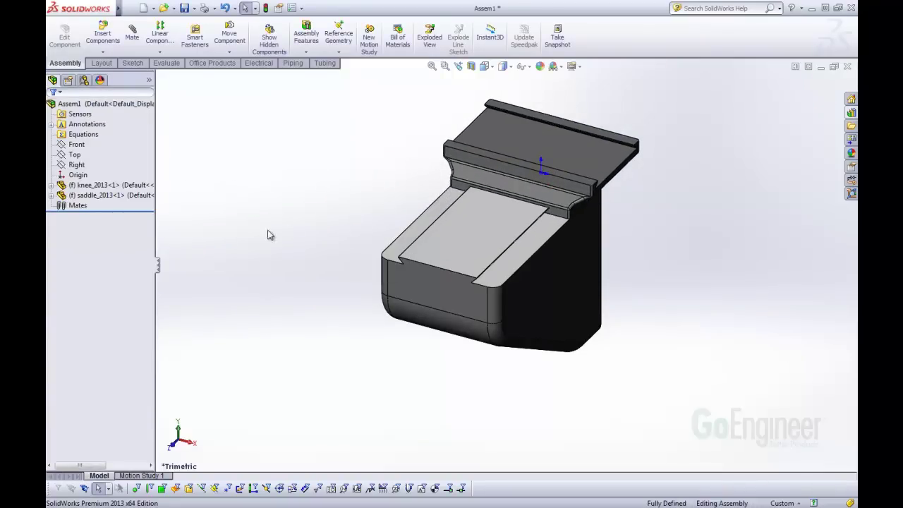
{"action": "left_click_drag", "start_coordinate": [158, 267], "coordinate": [233, 268]}
{"action": "left_click", "coordinate": [93, 186]}
{"action": "left_click", "coordinate": [95, 195]}
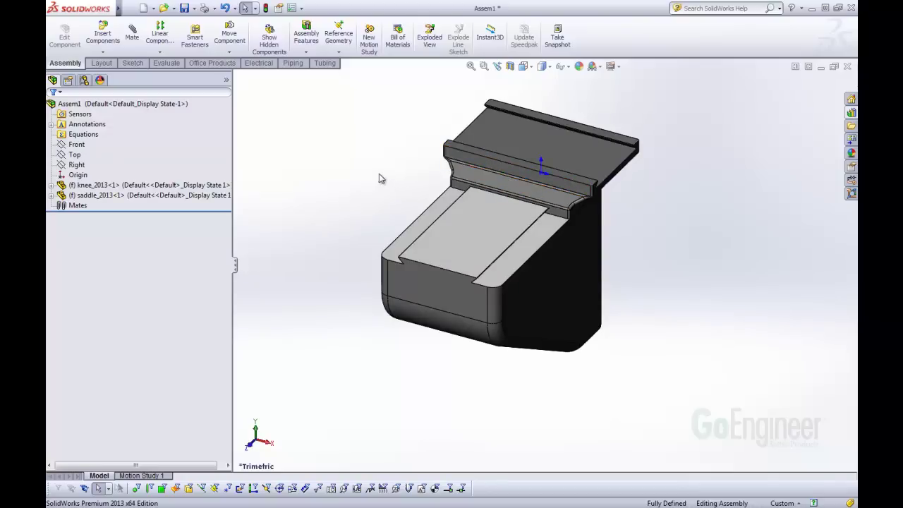
Step: Load the bracket, head, scale and table parts from the mill folder for insertion
{"action": "left_click", "coordinate": [104, 37]}
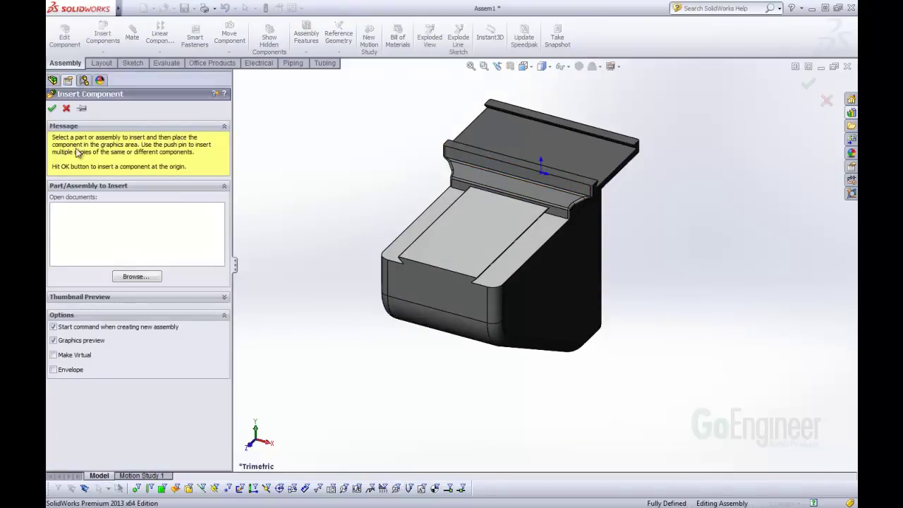
{"action": "left_click", "coordinate": [141, 276]}
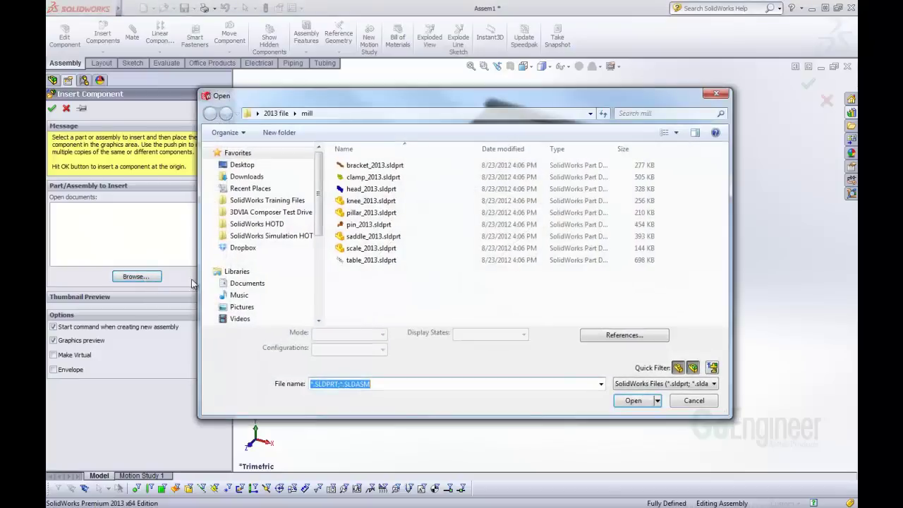
{"action": "left_click", "coordinate": [381, 167]}
{"action": "left_click", "coordinate": [384, 190], "text": "ctrl"}
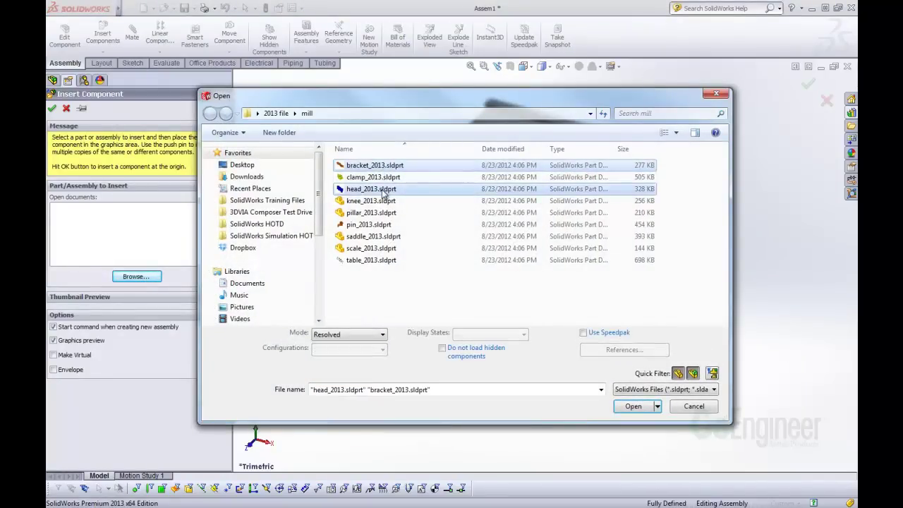
{"action": "left_click", "coordinate": [388, 248], "text": "ctrl"}
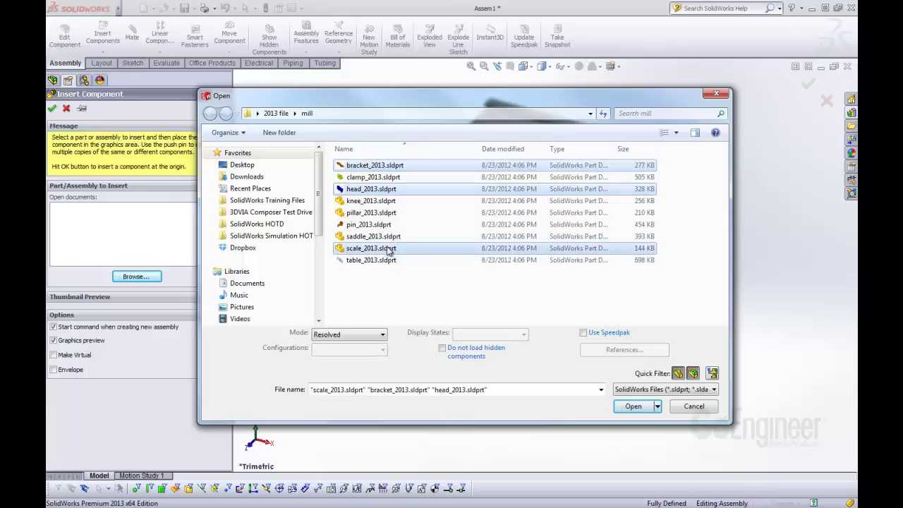
{"action": "left_click", "coordinate": [388, 261], "text": "ctrl"}
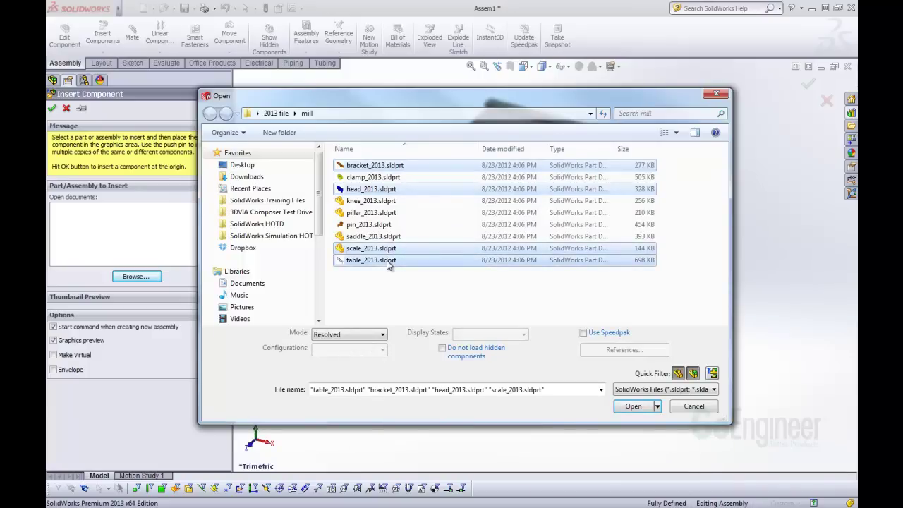
{"action": "left_click", "coordinate": [633, 406]}
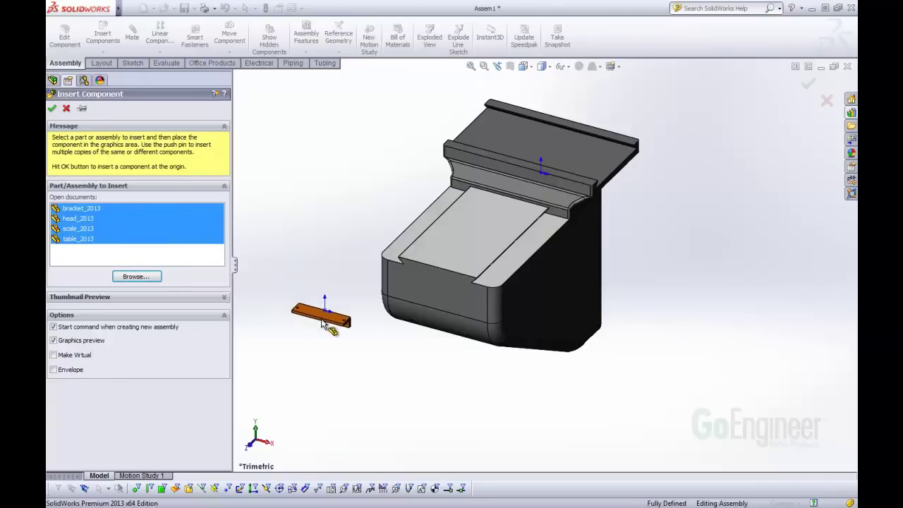
Step: Place the bracket left of the knee, head above it, scale rod, and table above the saddle
{"action": "left_click", "coordinate": [322, 323]}
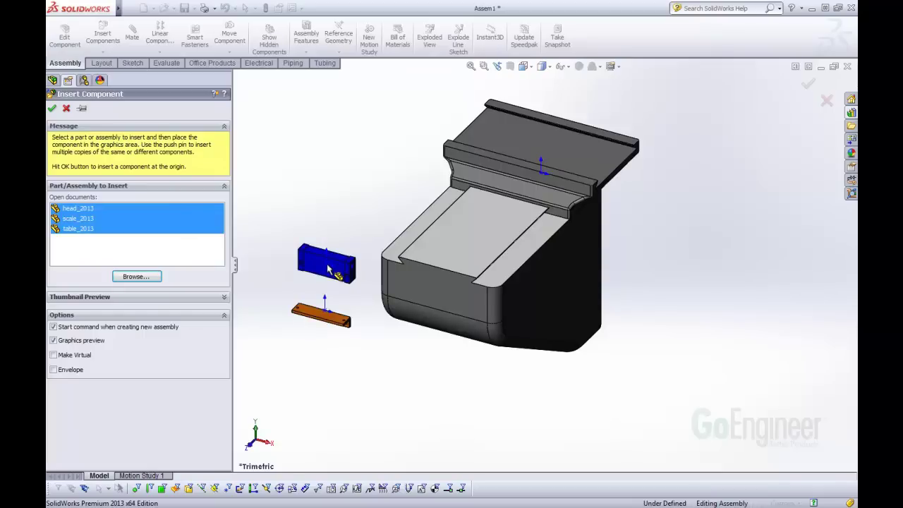
{"action": "left_click", "coordinate": [327, 268]}
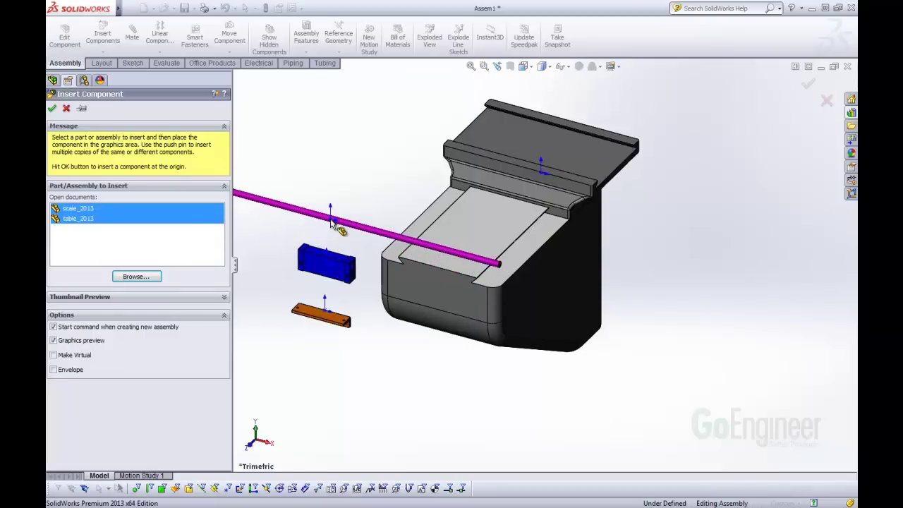
{"action": "left_click", "coordinate": [331, 219]}
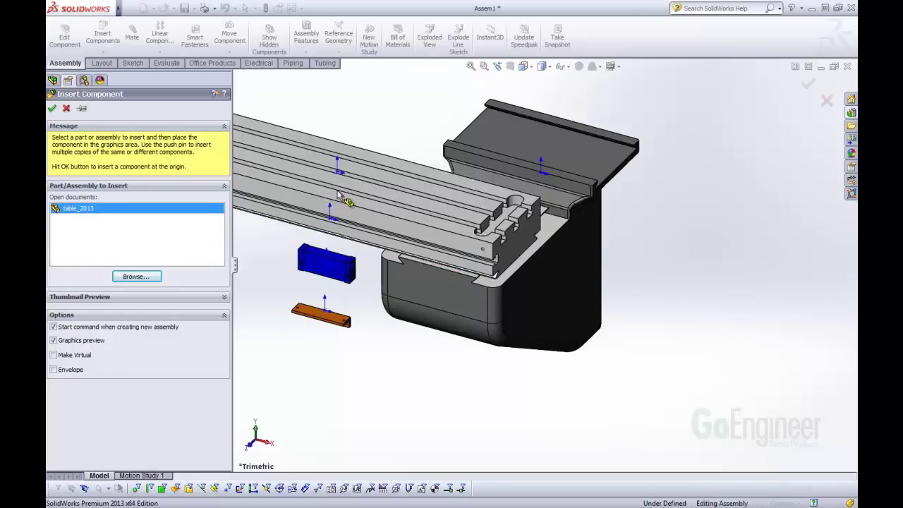
{"action": "left_click", "coordinate": [353, 141]}
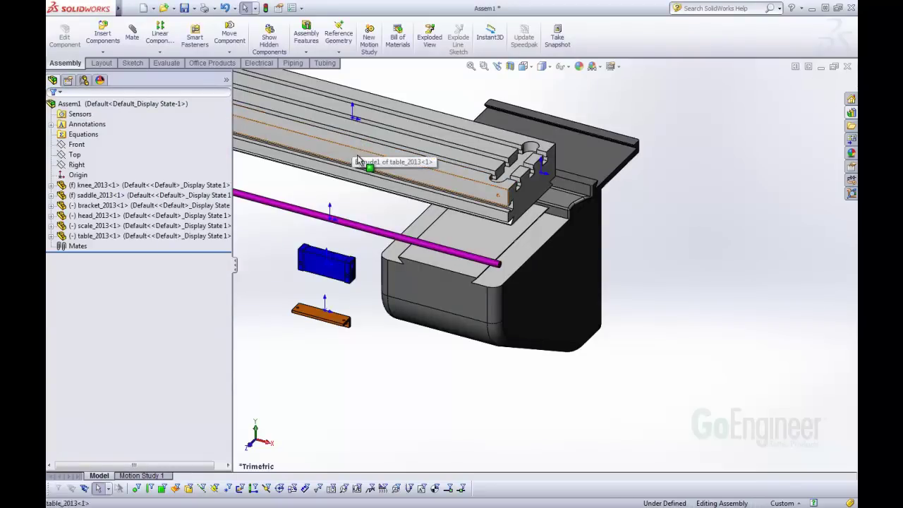
Step: Drag the table to a new position, deselect it, and zoom to fit the assembly
{"action": "mouse_move", "coordinate": [355, 157]}
{"action": "left_mouse_down"}
{"action": "mouse_move", "coordinate": [413, 159]}
{"action": "mouse_move", "coordinate": [344, 165]}
{"action": "mouse_move", "coordinate": [362, 168]}
{"action": "left_mouse_up"}
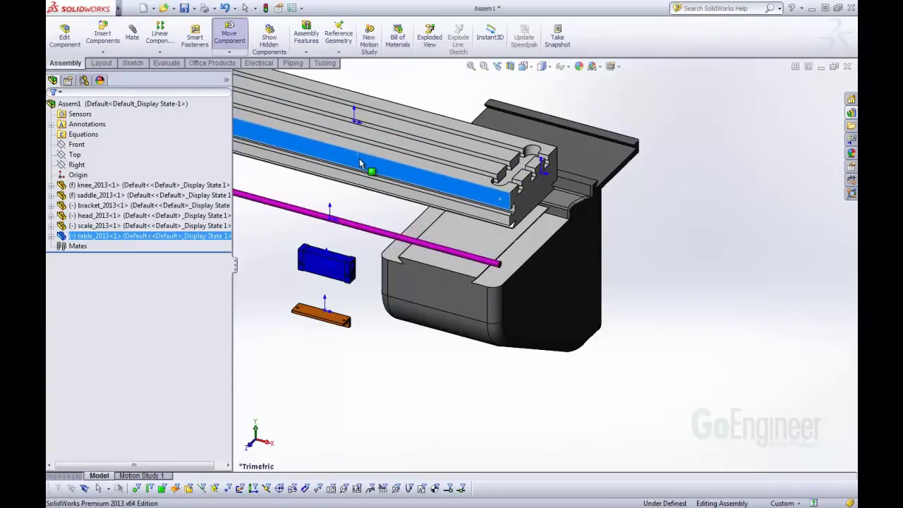
{"action": "left_click", "coordinate": [356, 203]}
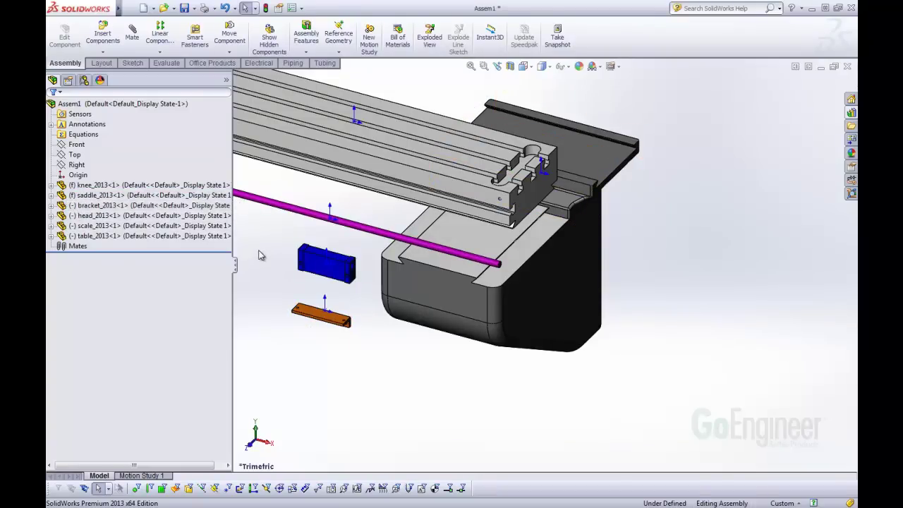
{"action": "key", "text": "f"}
{"action": "scroll", "coordinate": [278, 233], "scroll_direction": "down", "scroll_amount": 3}
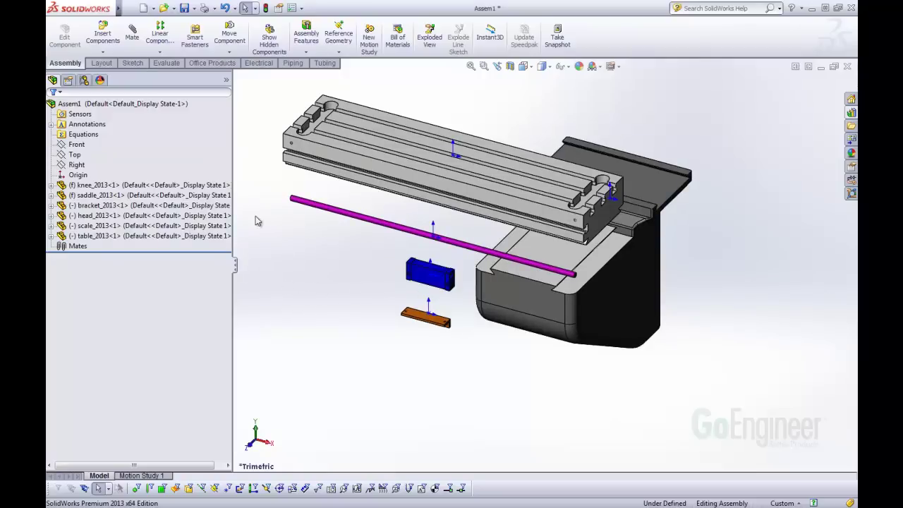
Step: Load clamp_2013, pillar_2013 and pin_2013 for insertion into the assembly
{"action": "left_click", "coordinate": [106, 39]}
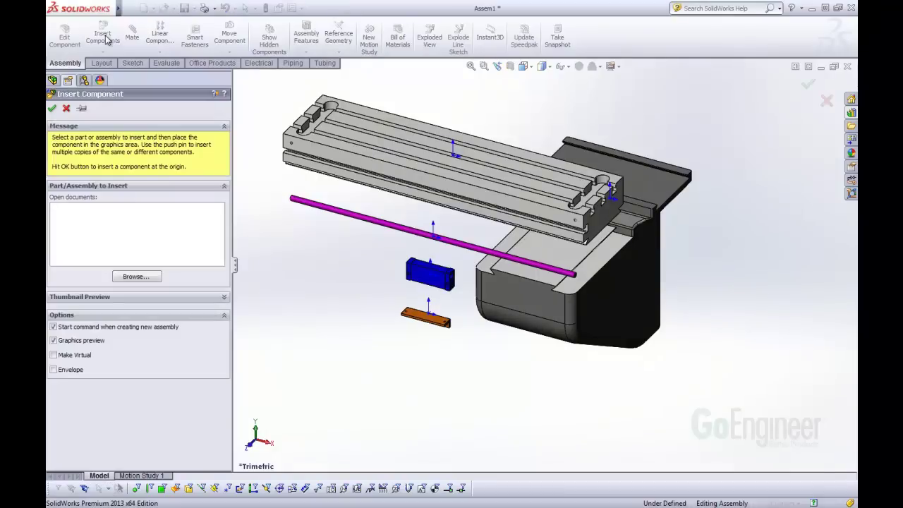
{"action": "left_click", "coordinate": [146, 277]}
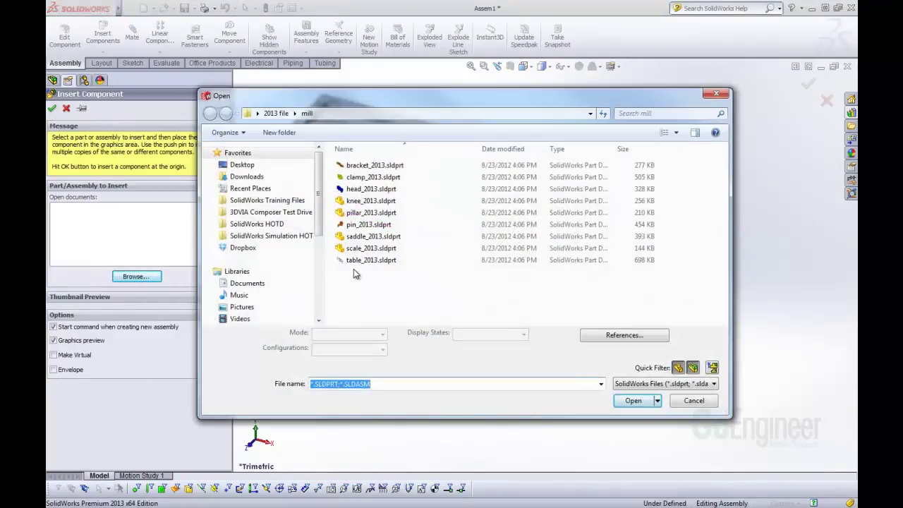
{"action": "left_click", "coordinate": [376, 178]}
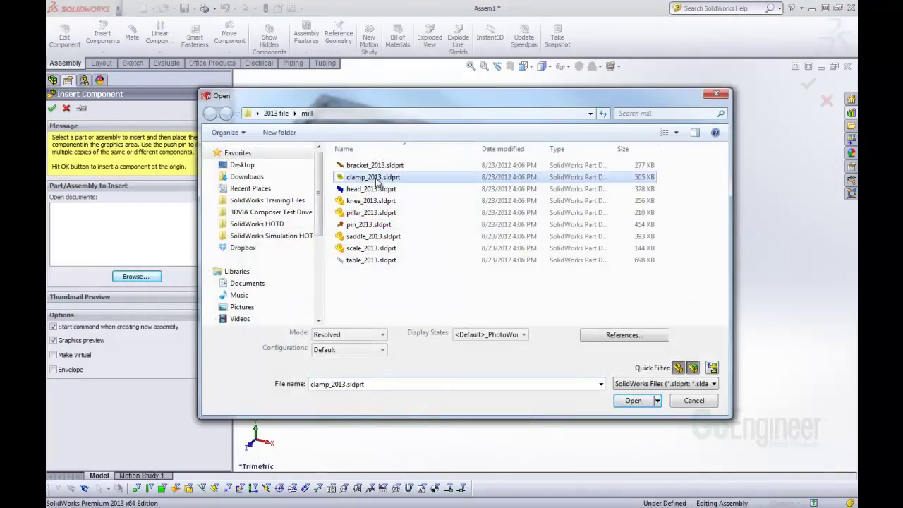
{"action": "left_click", "coordinate": [374, 213], "text": "ctrl"}
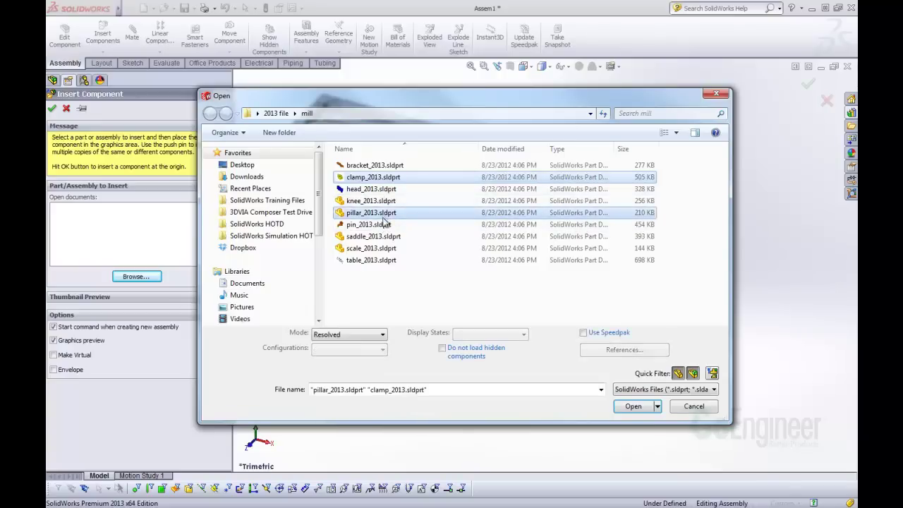
{"action": "left_click", "coordinate": [384, 225], "text": "ctrl"}
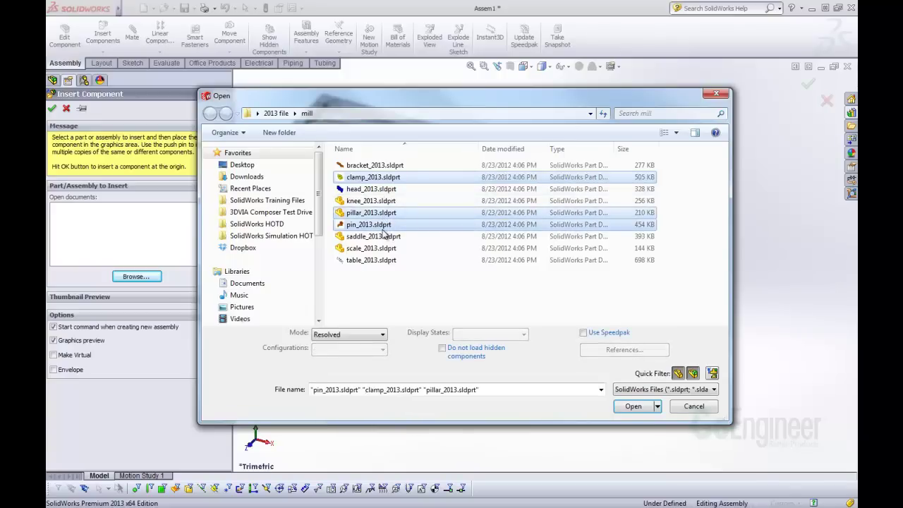
{"action": "left_click", "coordinate": [635, 408]}
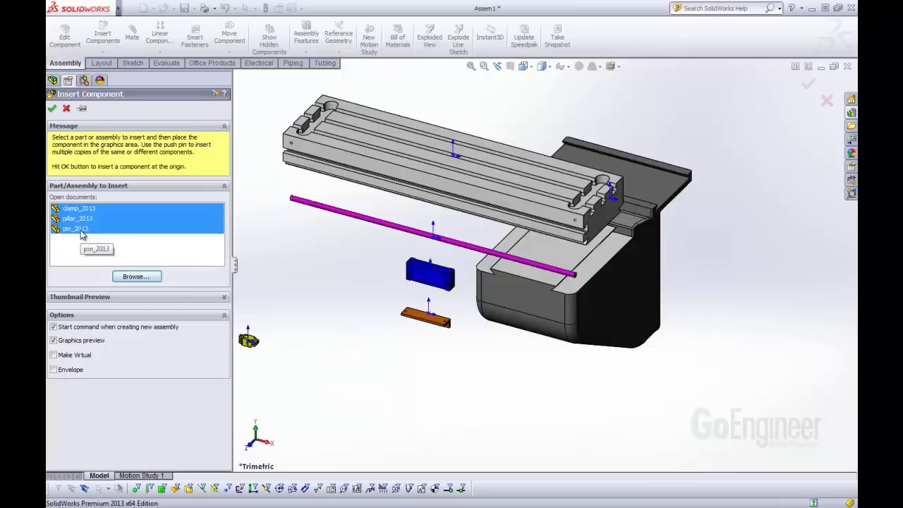
Step: With the insert panel pinned, place the first clamp, pillar and pin set into the assembly
{"action": "left_click", "coordinate": [82, 110]}
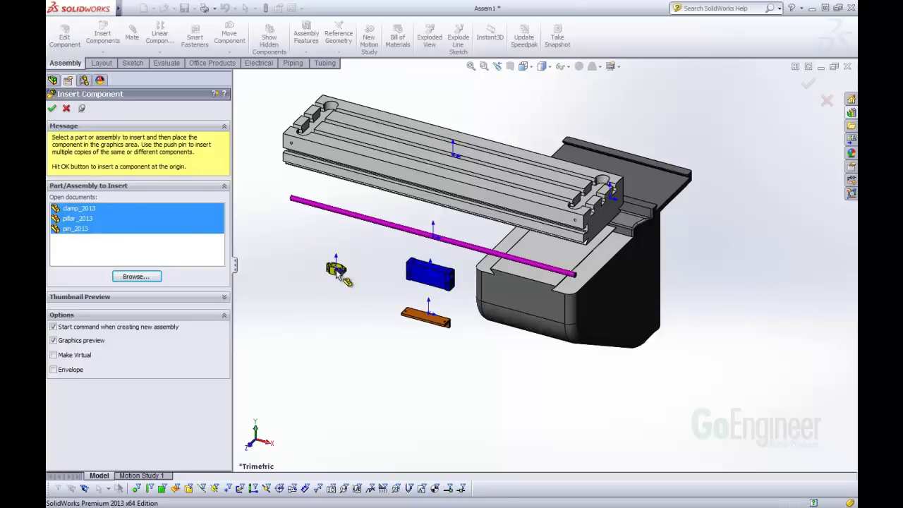
{"action": "left_click", "coordinate": [338, 274]}
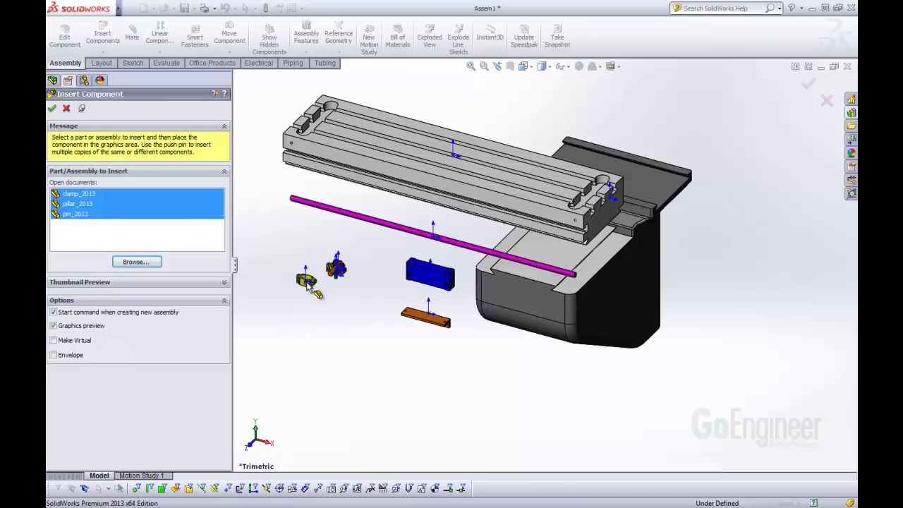
{"action": "middle_click_drag", "start_coordinate": [353, 292], "coordinate": [709, 250]}
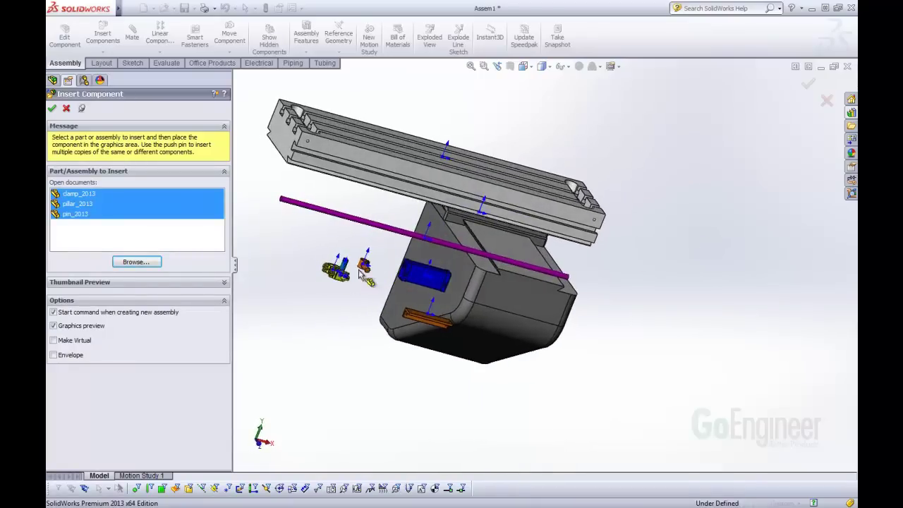
{"action": "middle_click_drag", "start_coordinate": [370, 291], "coordinate": [358, 302]}
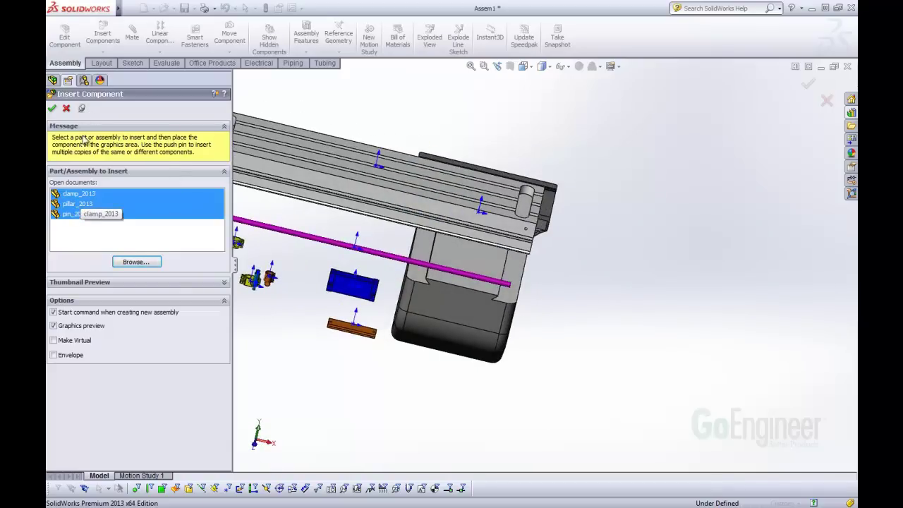
{"action": "left_click", "coordinate": [82, 110]}
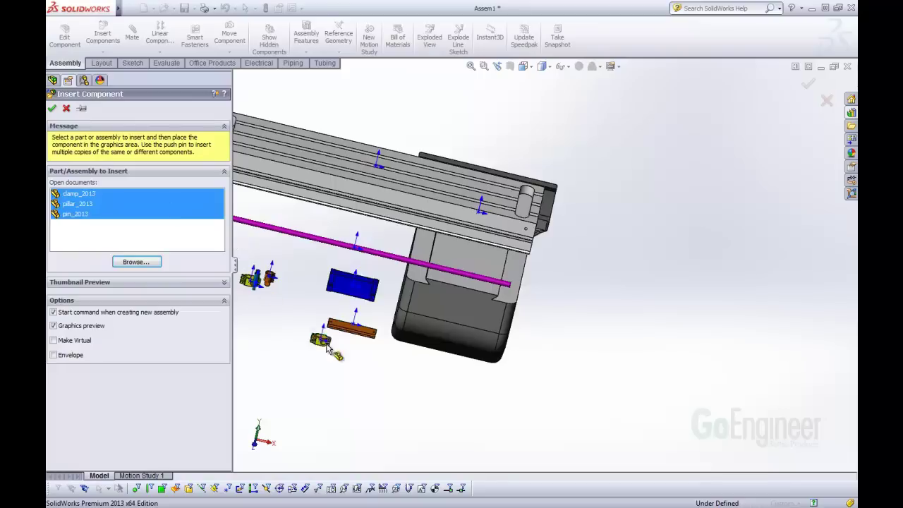
{"action": "middle_click_drag", "start_coordinate": [381, 360], "coordinate": [351, 356]}
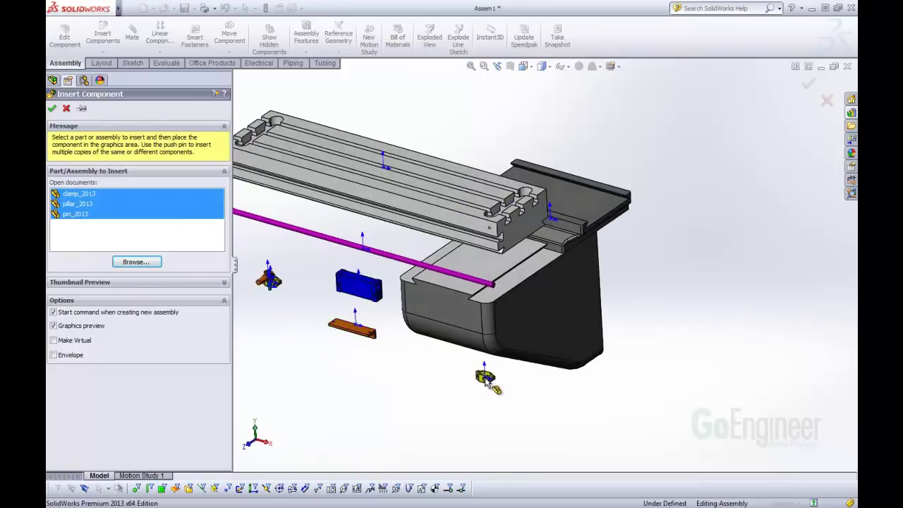
{"action": "left_click", "coordinate": [485, 381]}
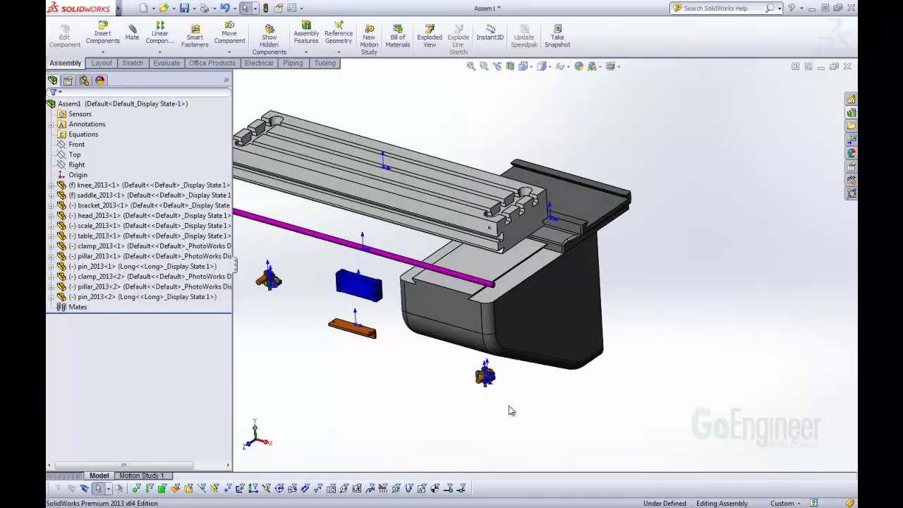
{"action": "middle_click_drag", "start_coordinate": [510, 409], "coordinate": [482, 393]}
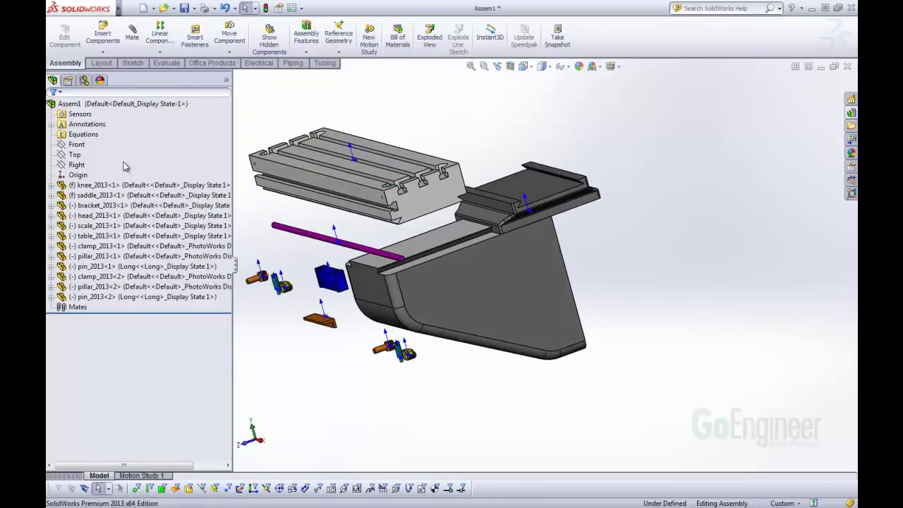
{"action": "middle_click_drag", "start_coordinate": [536, 233], "coordinate": [657, 216]}
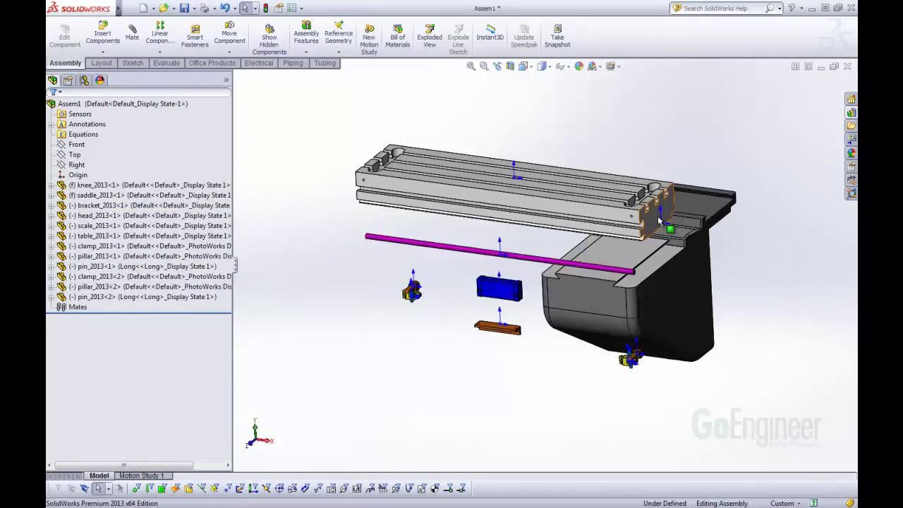